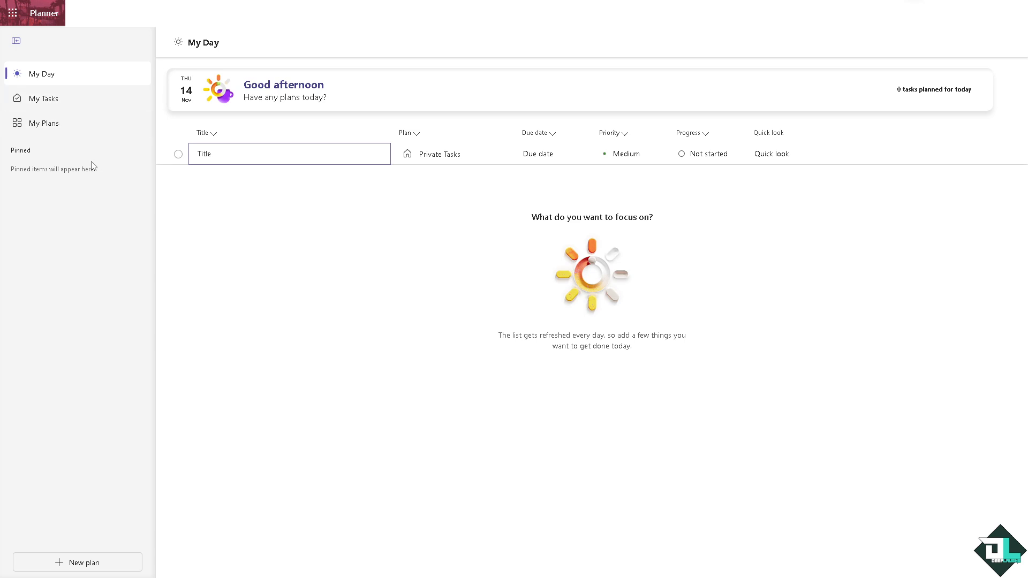
- Open the 'How to Archive Buckets in Microsoft Planner' plan from My Plans
click(51, 126)
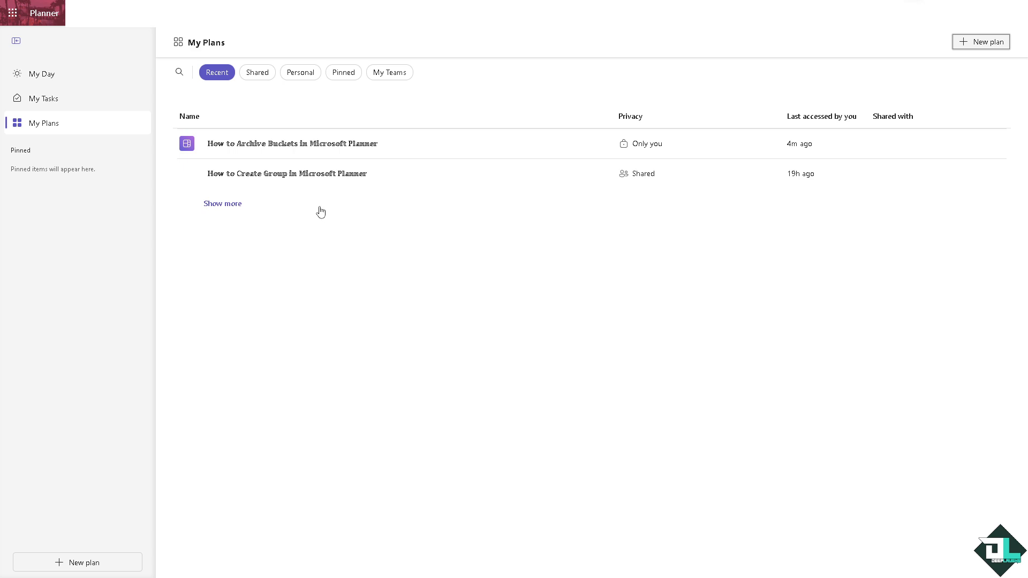
click(335, 152)
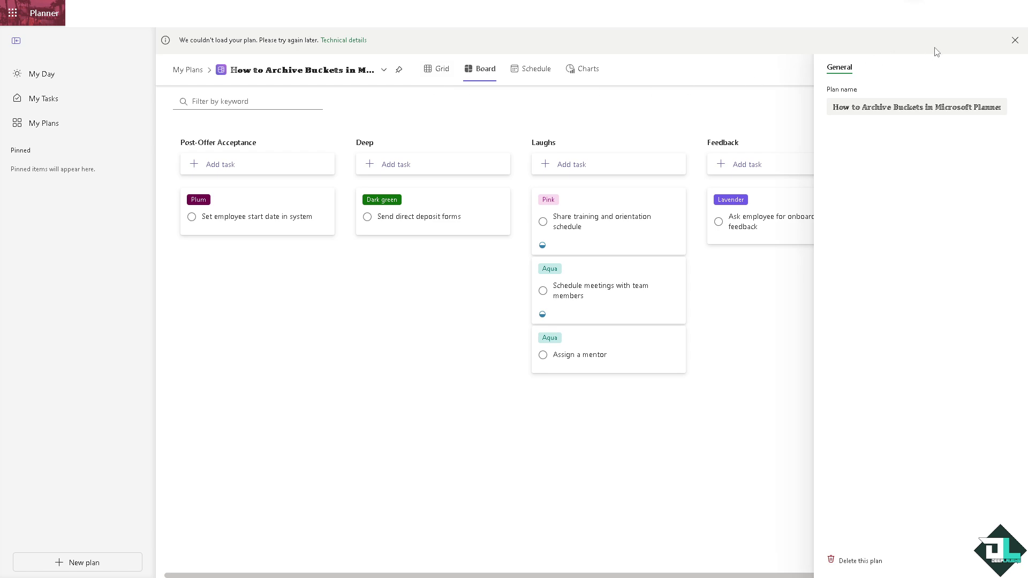
- Dismiss the loading error and the Plan details pane, then check the board's Group by setting
click(1017, 41)
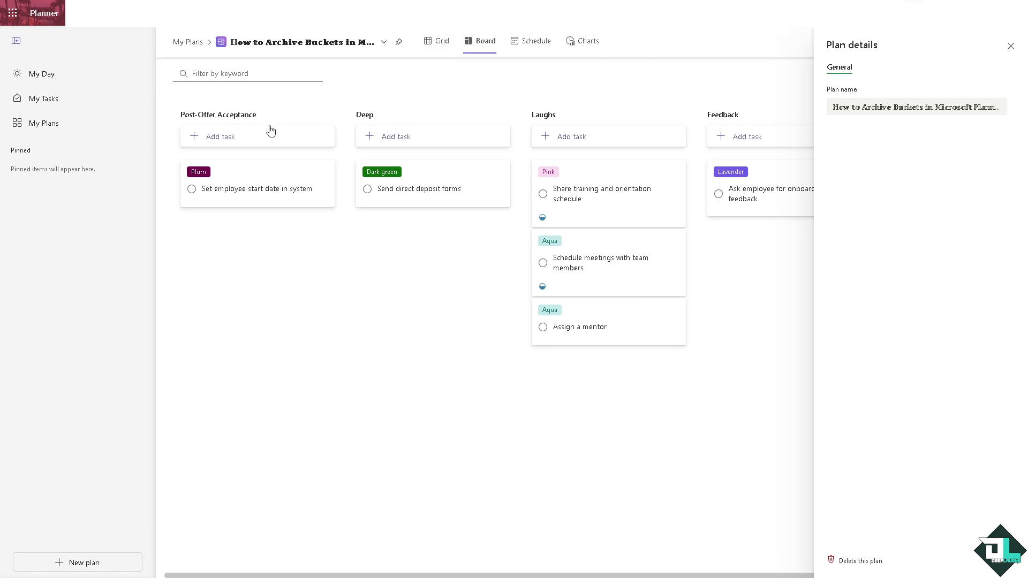
click(1011, 48)
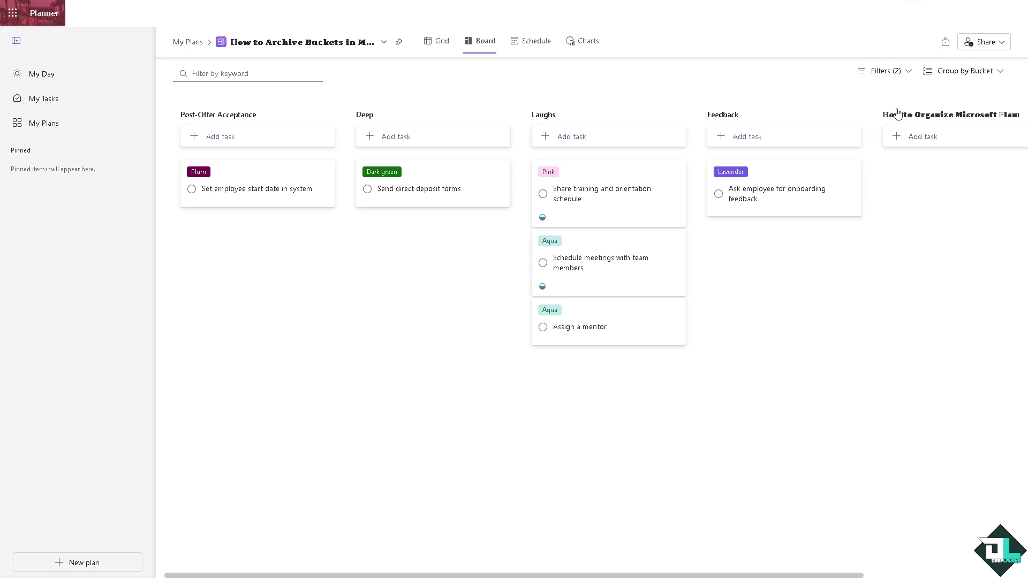
click(960, 74)
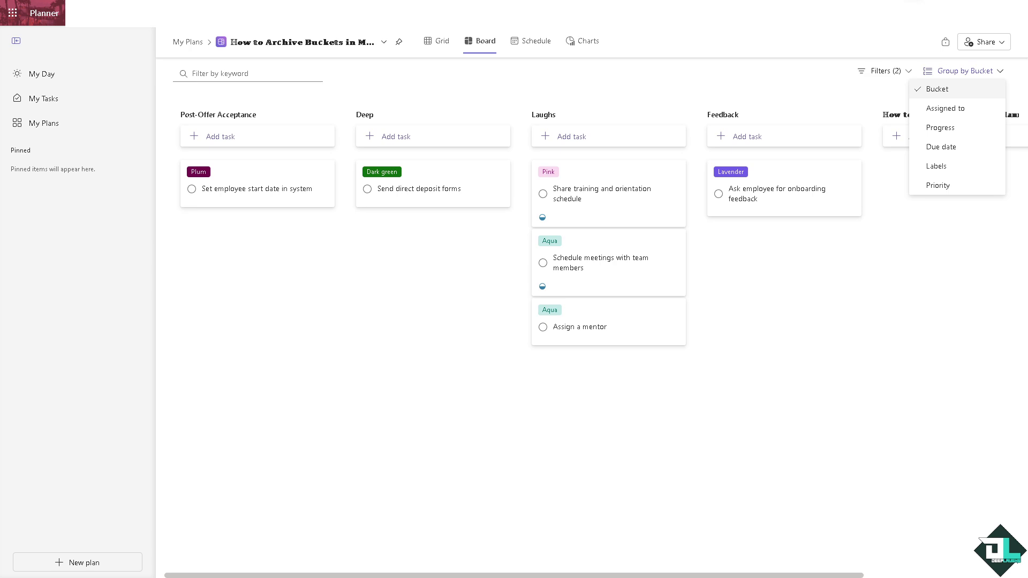
- Rename Post-Offer Acceptance to 'Archive 1', Feedback to 'Archive 2', and start renaming the fifth bucket 'Complete'
click(239, 115)
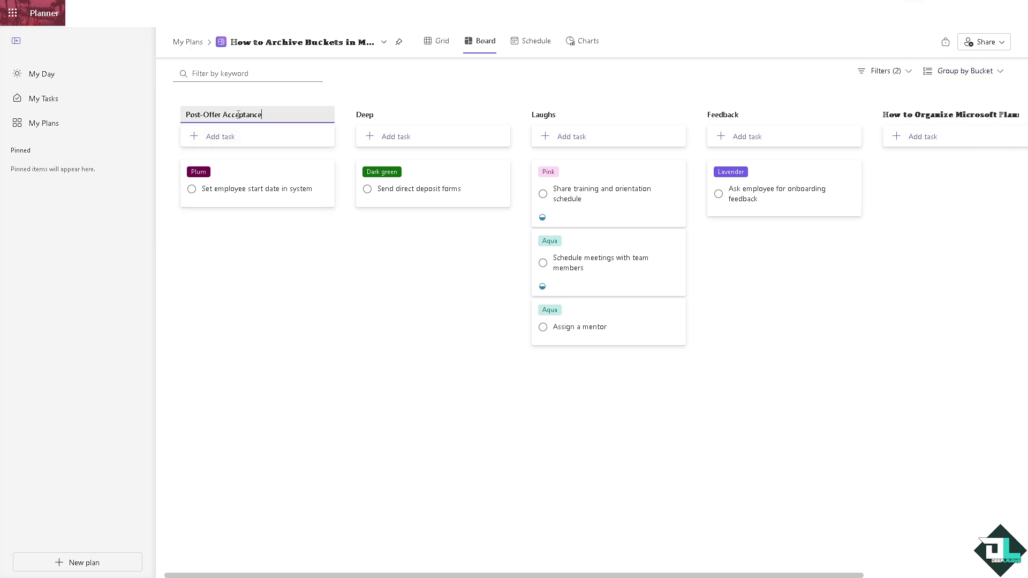
key(ctrl+a)
text(Archive)
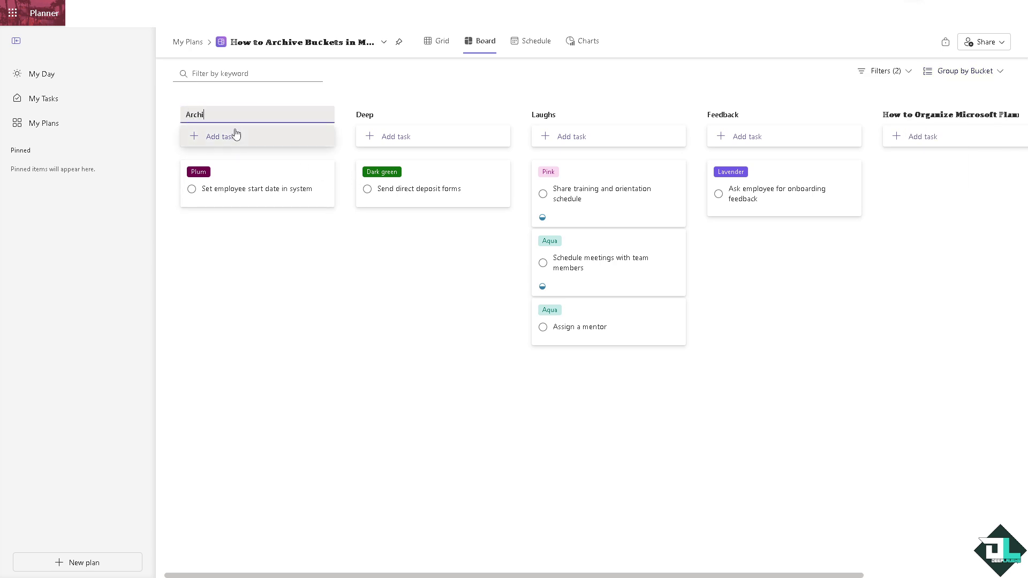
key(Return)
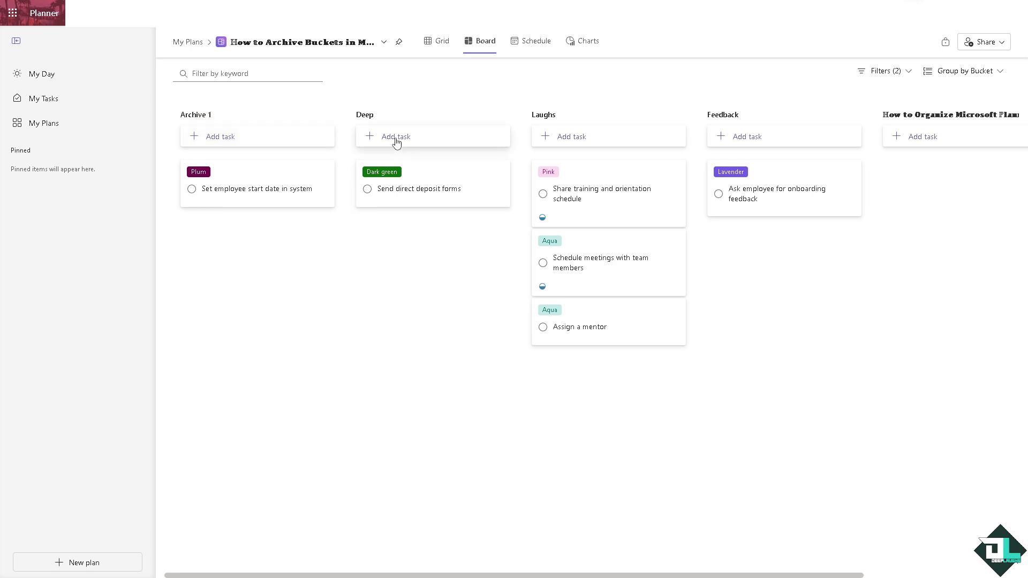
click(780, 113)
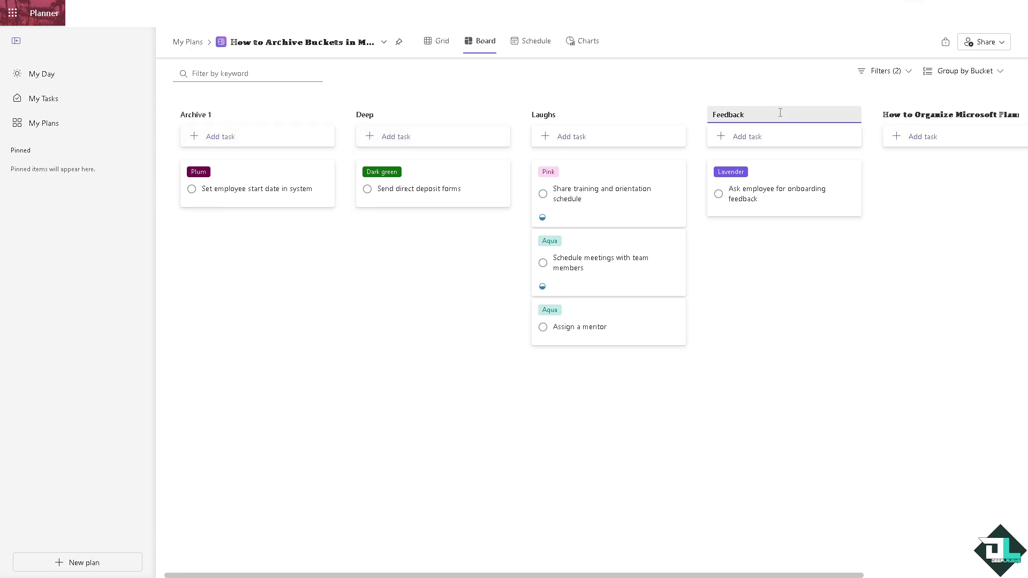
key(ctrl+a)
text(Archive 2)
click(951, 115)
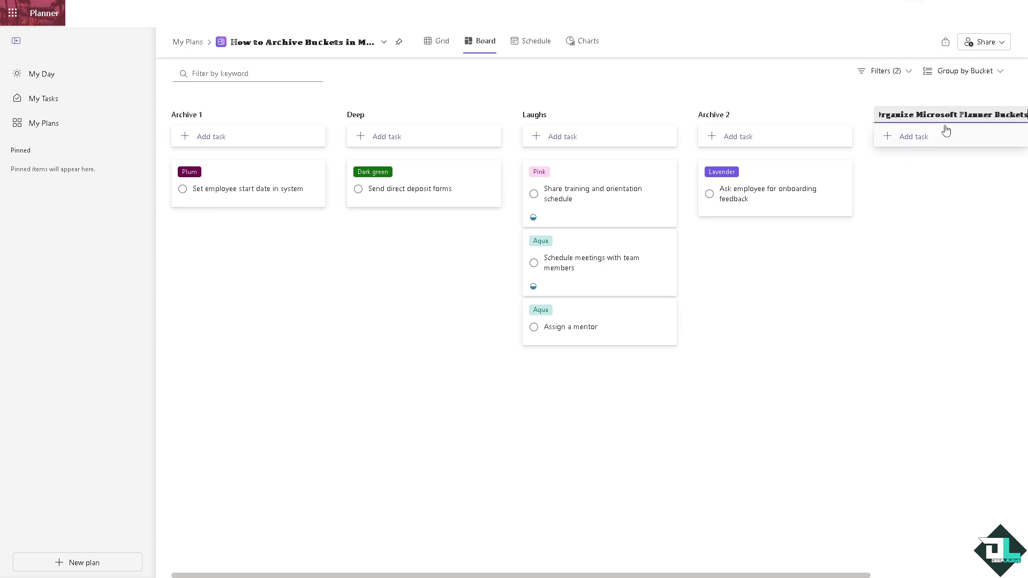
key(ctrl+a)
text(Cop)
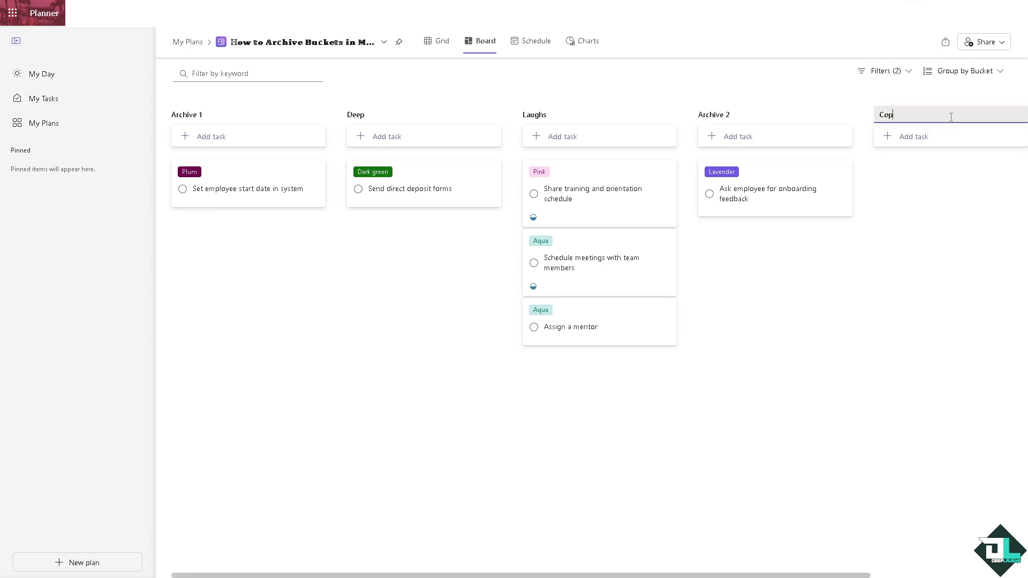
text(mplete)
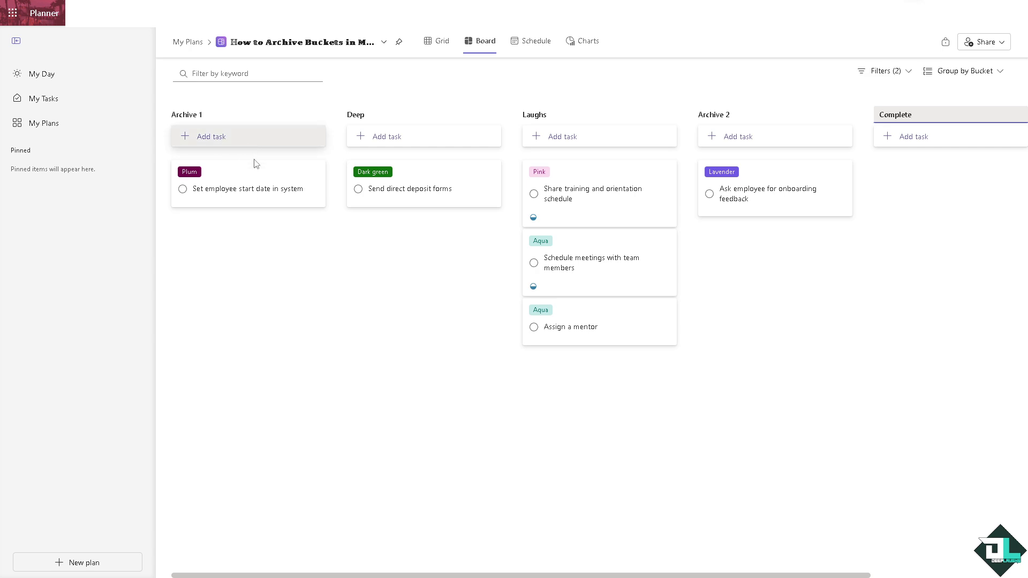
- Paste 'How to Archive Buckets in Microsoft Planner' as a new task in the Archive 1 bucket
click(243, 143)
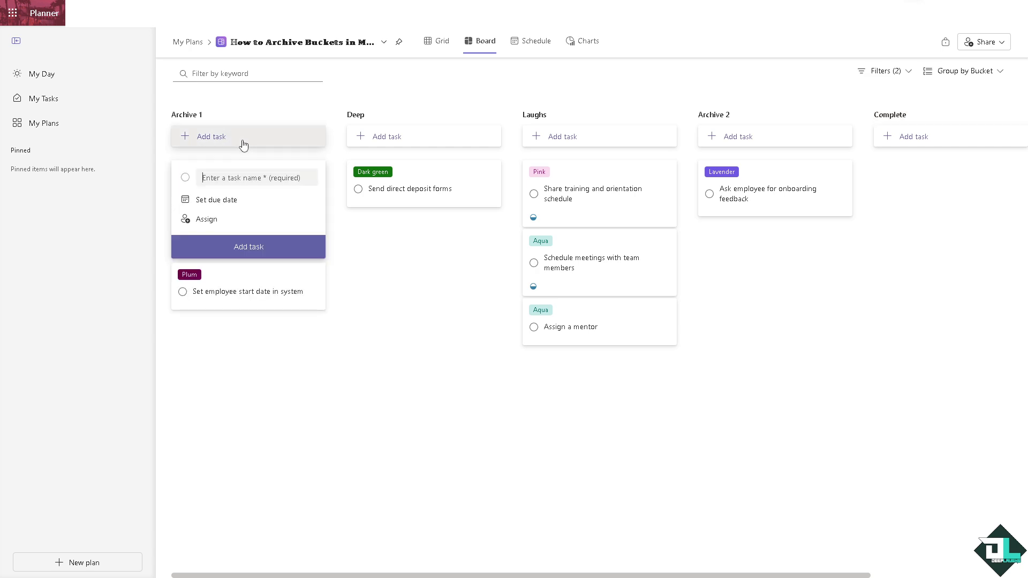
text(How to Archive Buckets in Microsoft Planner)
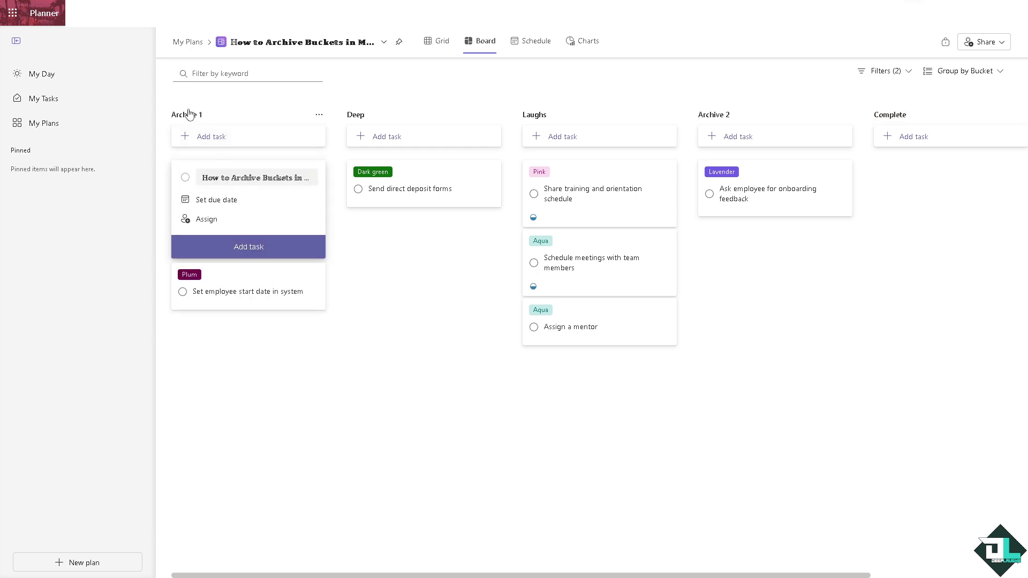
click(270, 244)
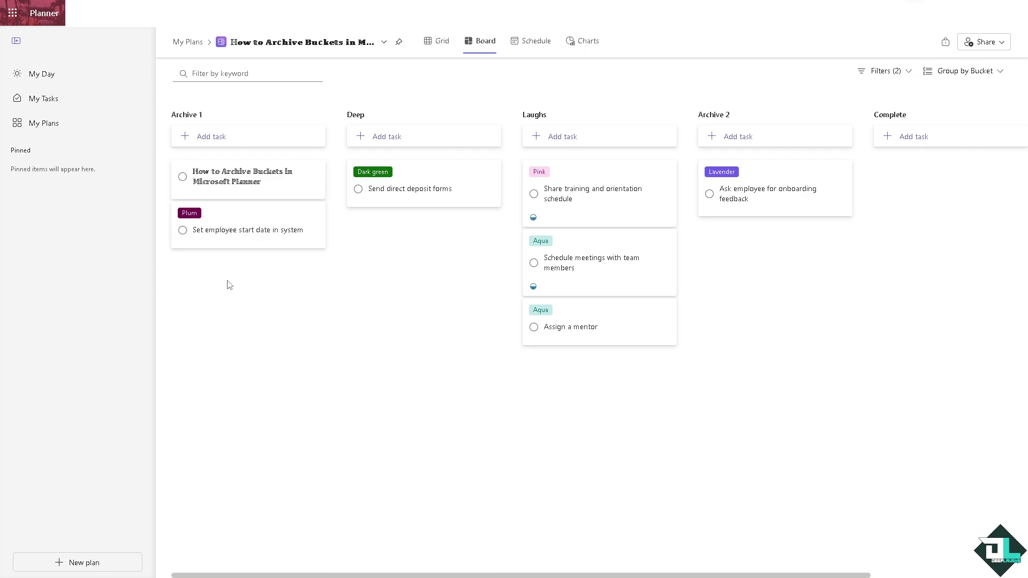
- Set the new task's progress to Completed, its notes to 'Archive 1', and its priority to Low
click(242, 182)
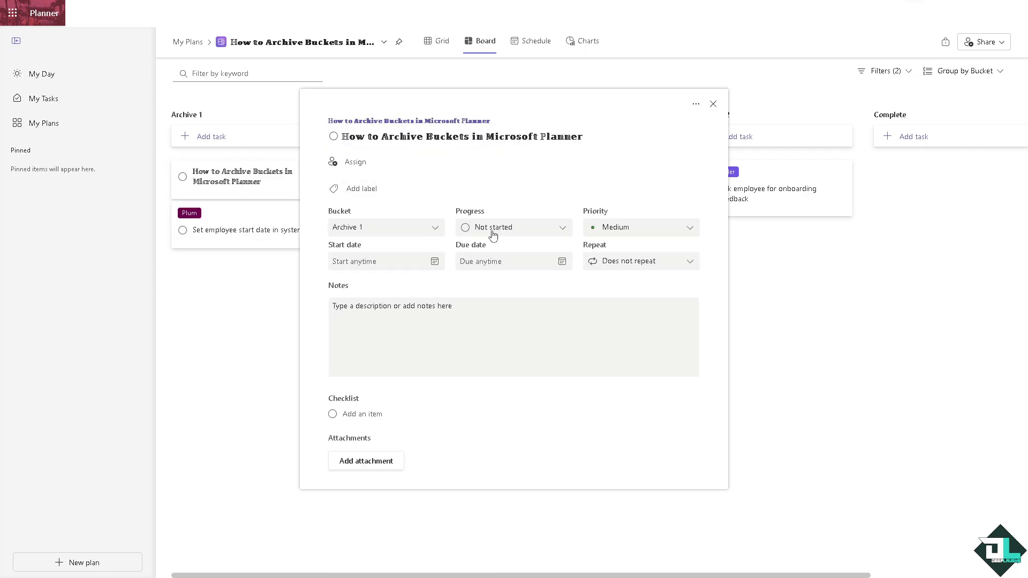
click(524, 230)
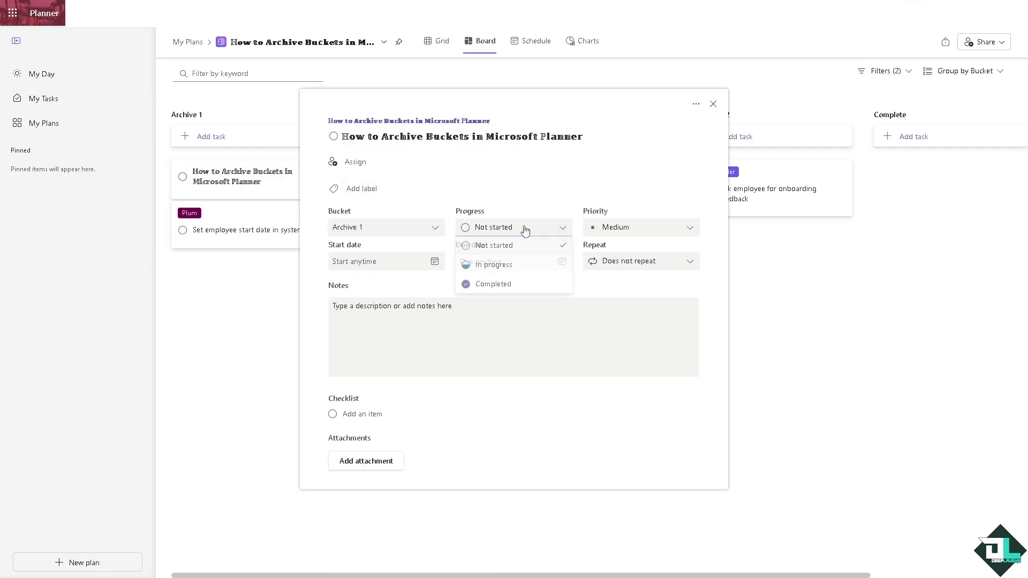
click(495, 289)
click(489, 325)
text(How to Archive Buckets in Microsoft Planner)
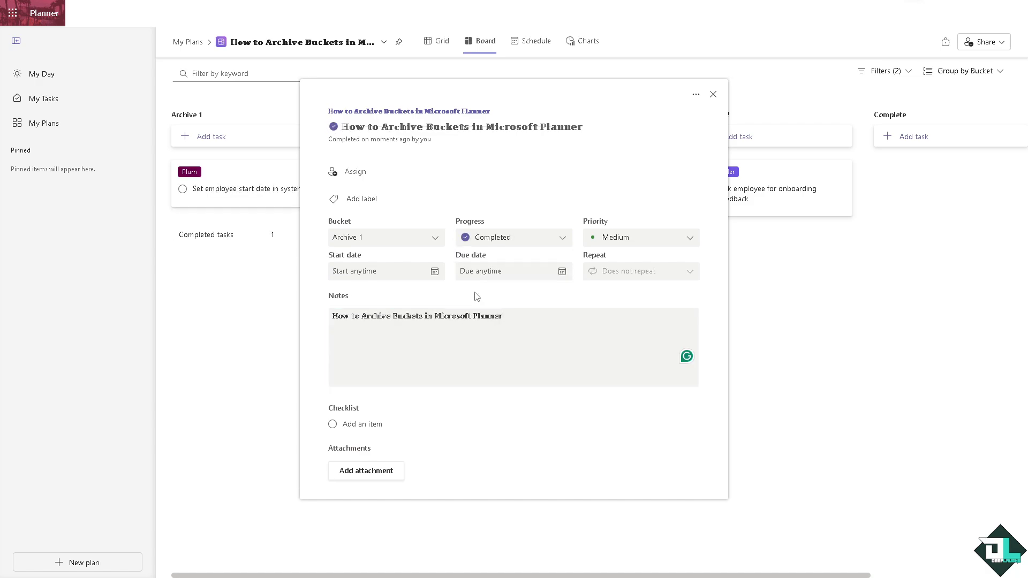
key(ctrl+a)
text(Archive )
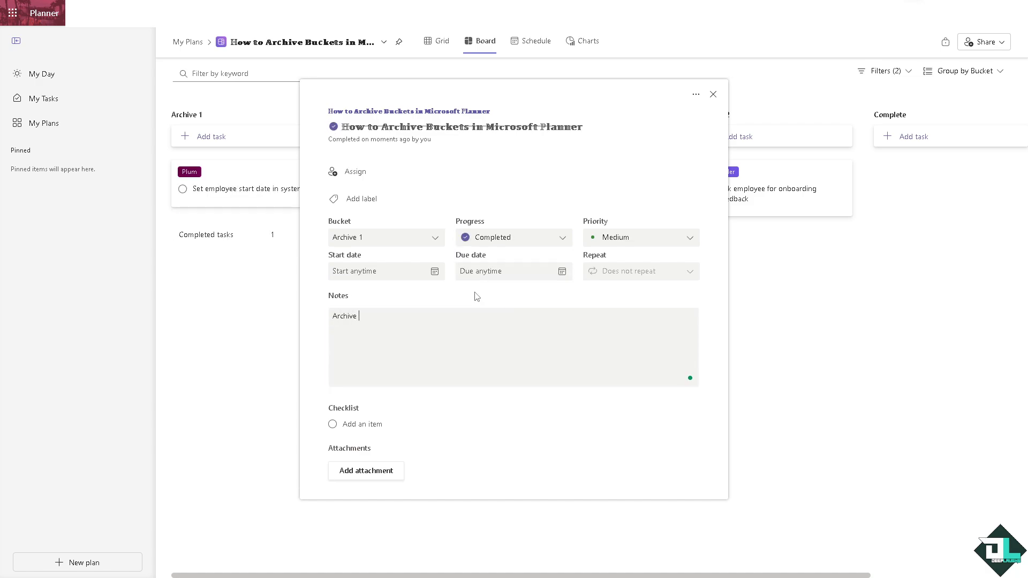
text(1)
click(624, 240)
click(624, 317)
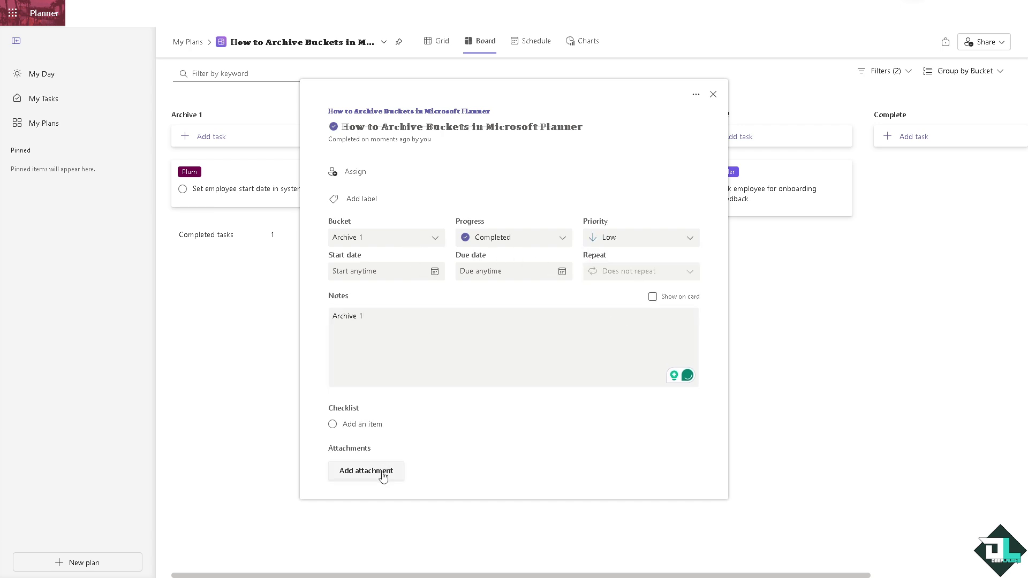
click(787, 305)
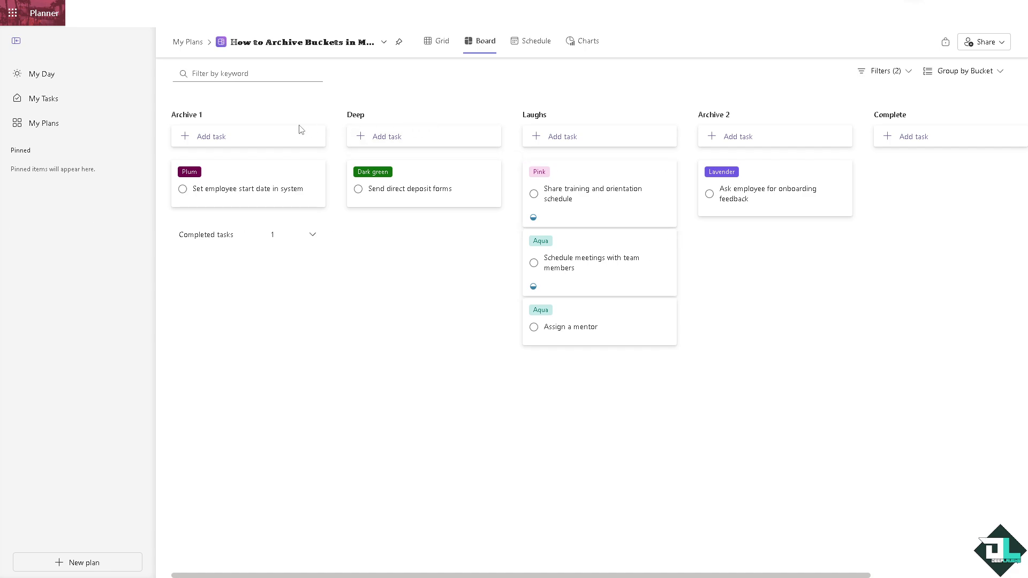
- Drag the Archive 1 and Archive 2 buckets past Complete to the end of the board
mouse_move(216, 123)
drag(217, 123, 842, 122)
drag(589, 122, 806, 124)
click(846, 114)
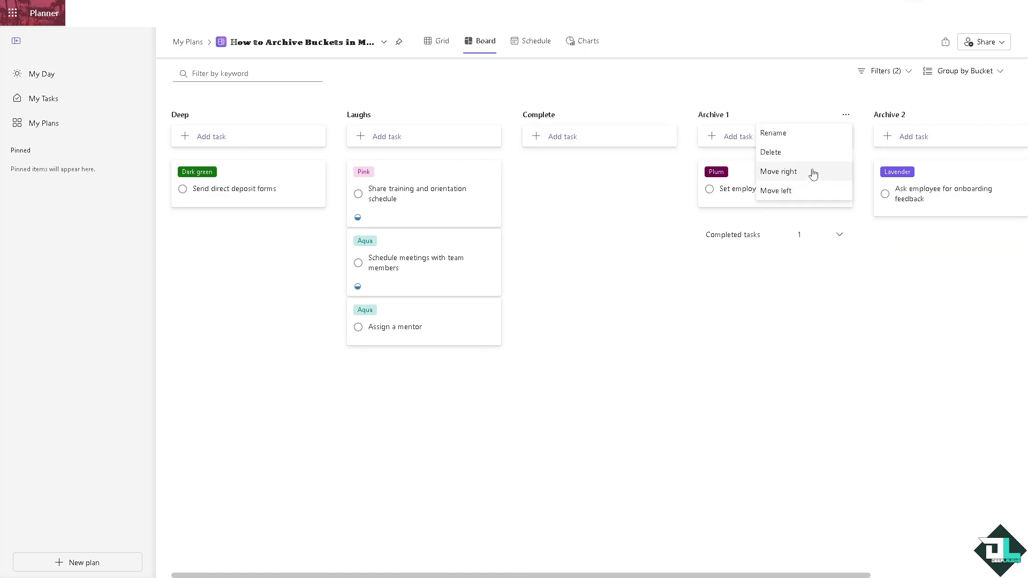